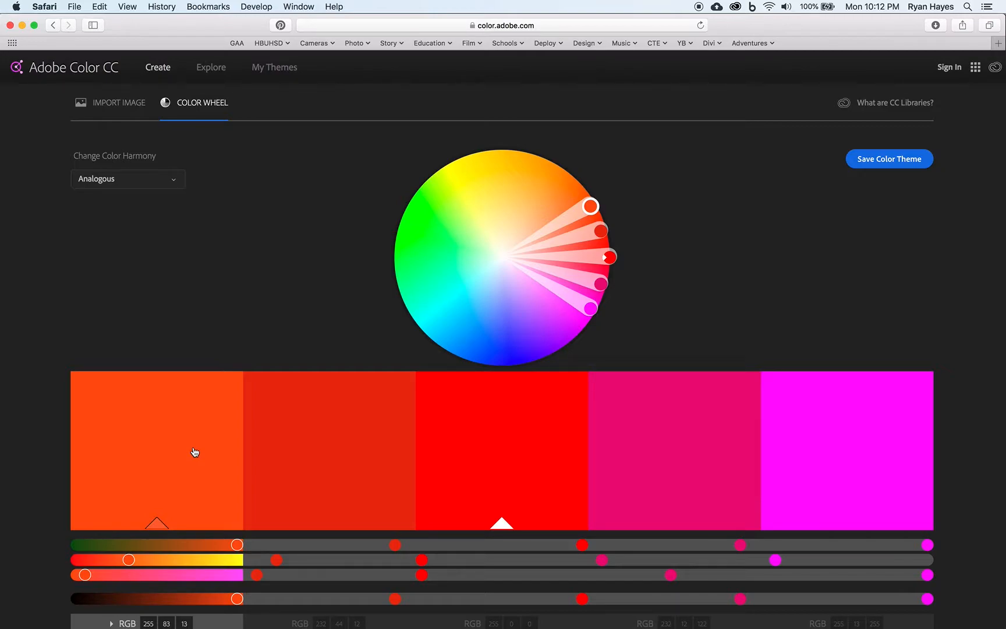
# Step: Try the Monochromatic, Triad, Complementary and Compound color harmonies around the red base color, one after another
pyautogui.click(174, 187)
pyautogui.click(130, 223)
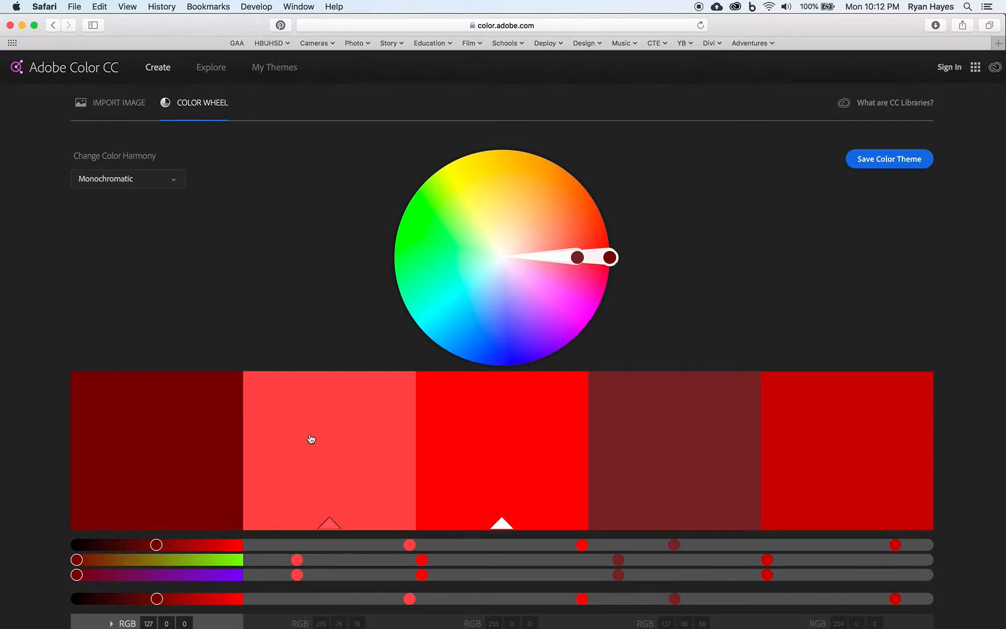
pyautogui.click(175, 184)
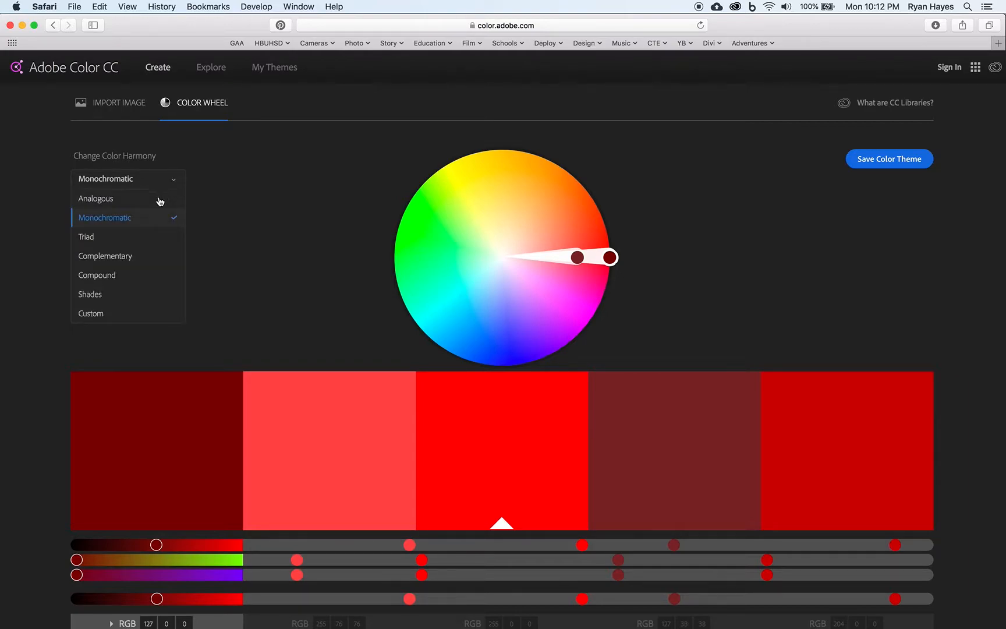
pyautogui.click(114, 238)
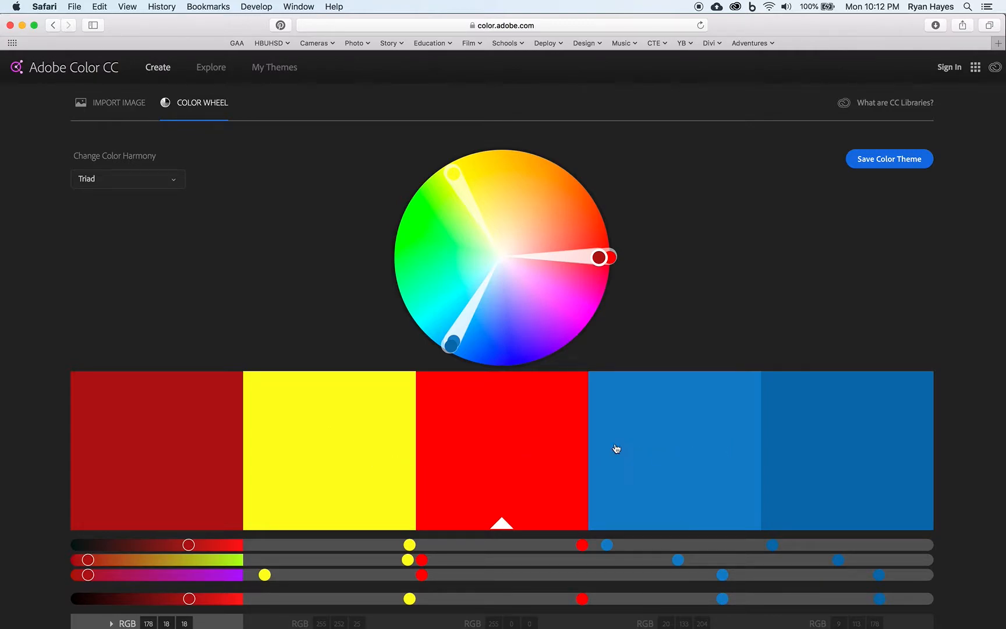
pyautogui.click(169, 179)
pyautogui.click(115, 257)
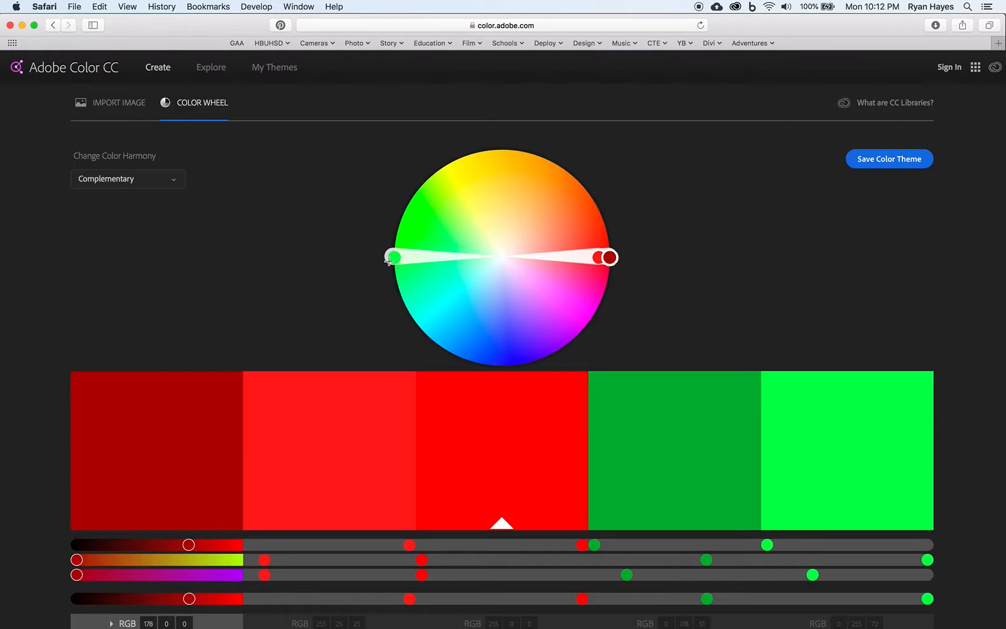
pyautogui.click(175, 181)
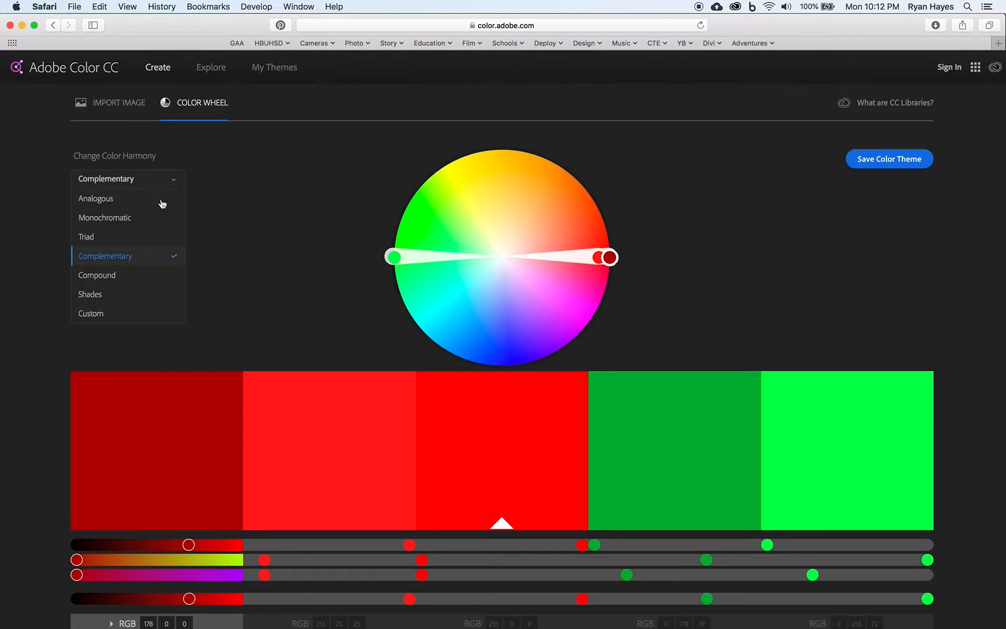
pyautogui.click(115, 283)
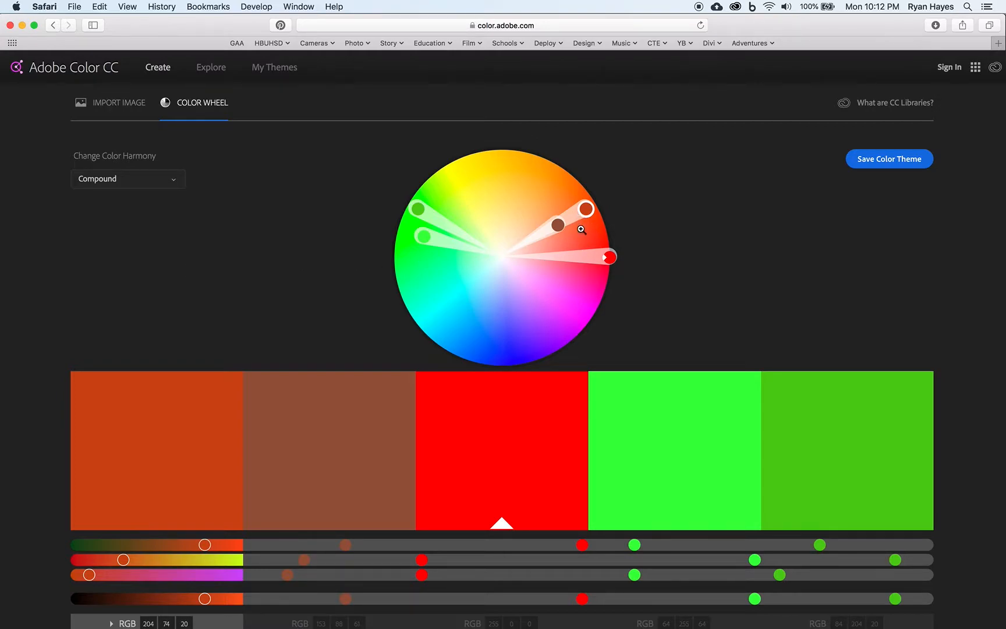
# Step: Compare the Complementary, Compound and Shades harmonies for the red base color, finishing on Compound
pyautogui.click(170, 184)
pyautogui.click(124, 255)
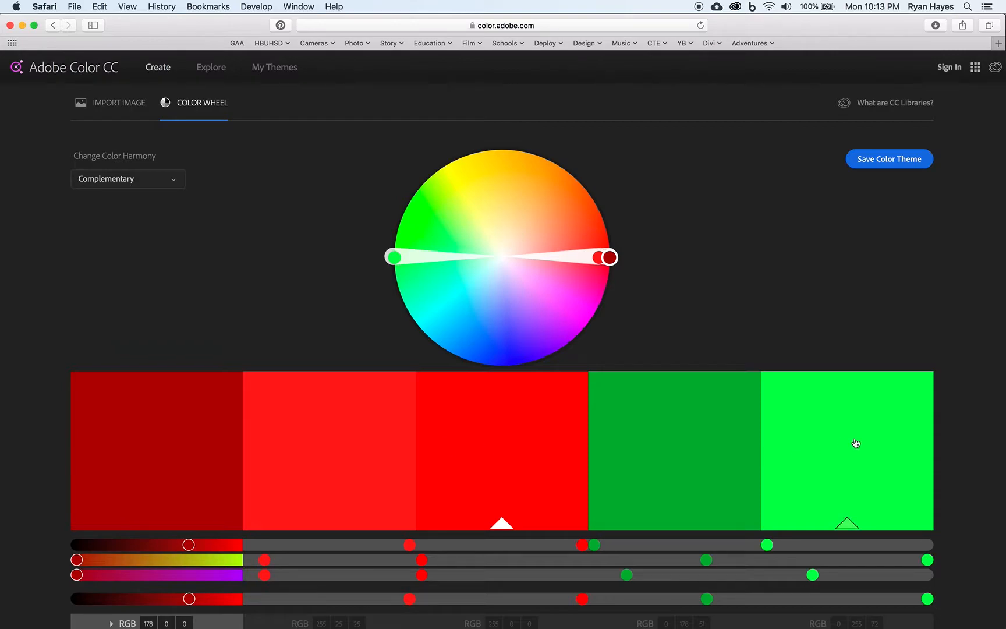
pyautogui.click(173, 184)
pyautogui.click(116, 275)
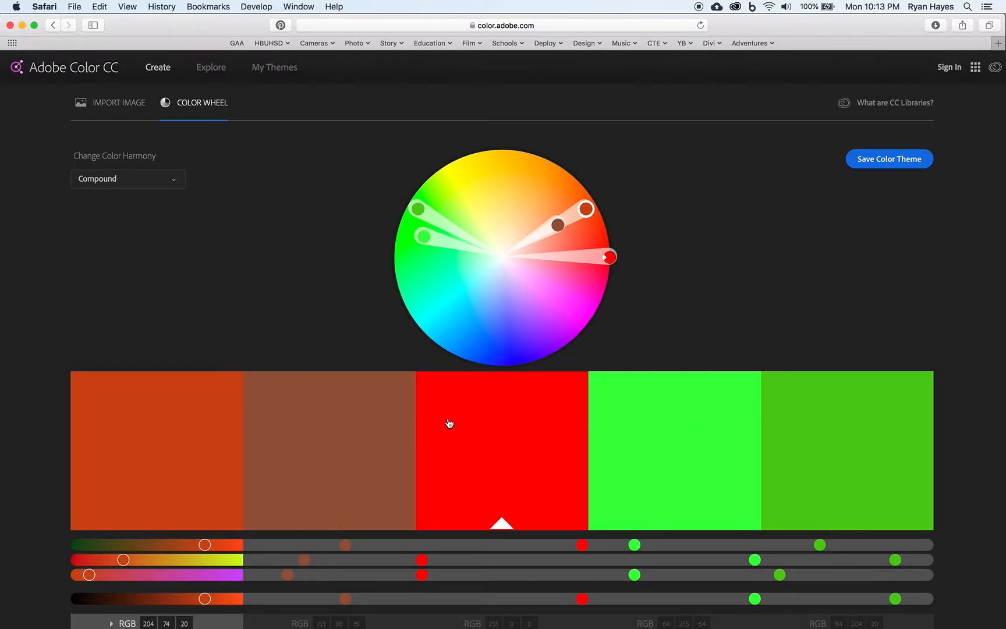
pyautogui.click(177, 184)
pyautogui.click(116, 293)
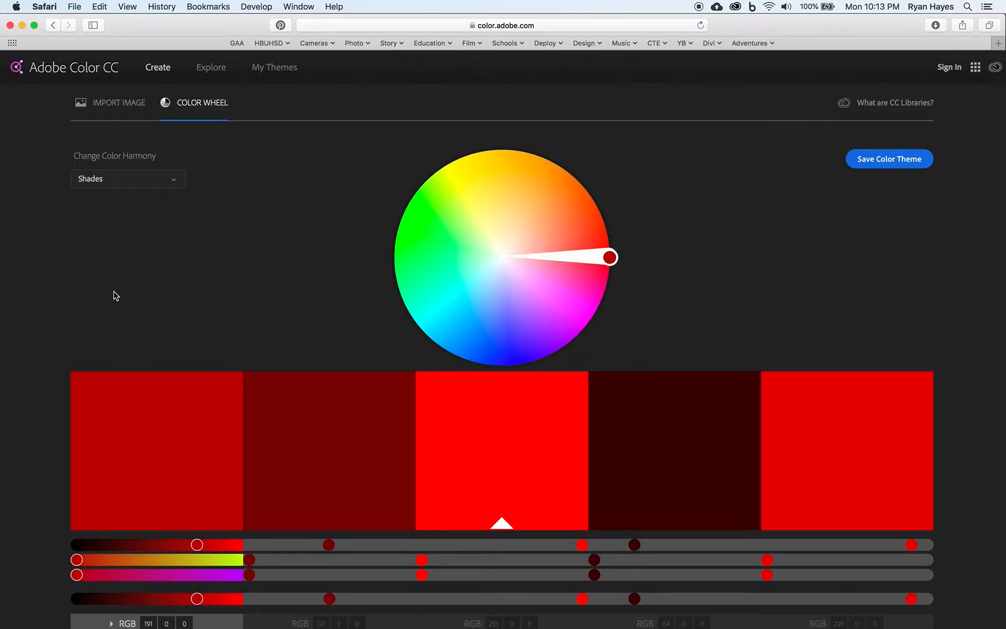
pyautogui.click(173, 181)
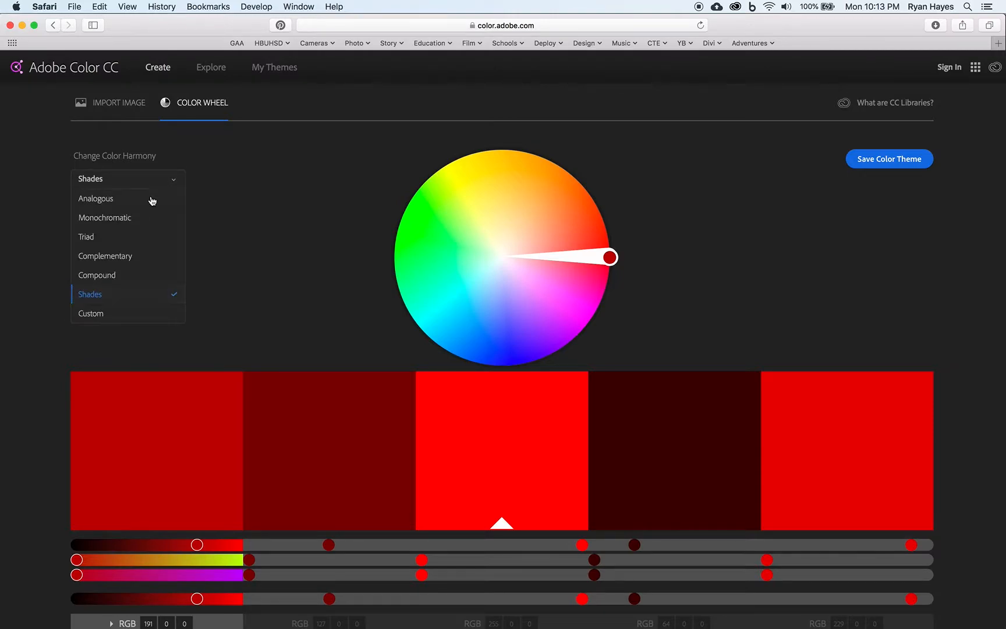
pyautogui.click(105, 276)
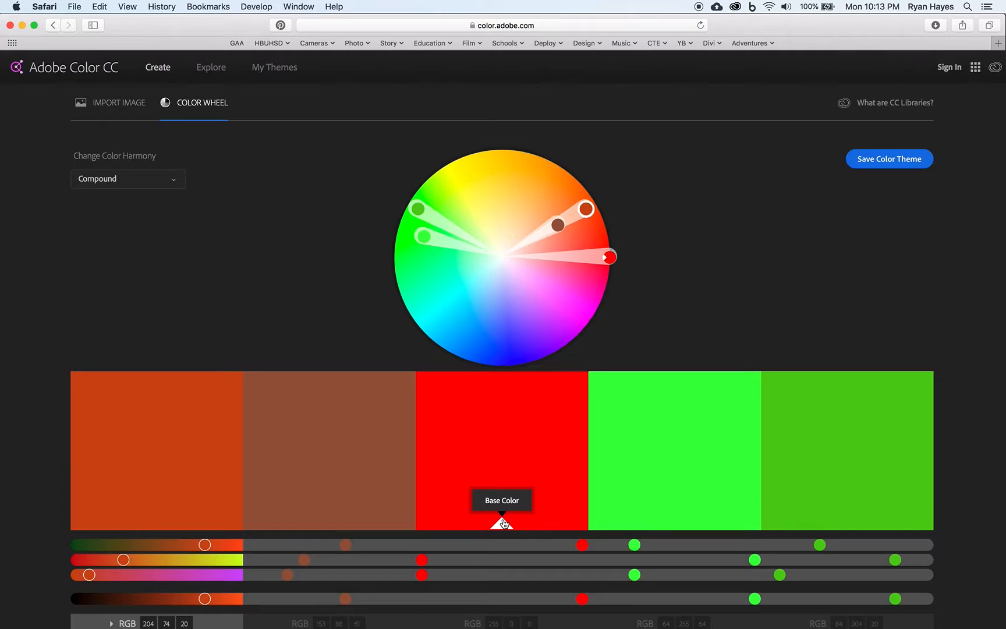
# Step: Change the base color to a sky blue with RGB 58, 168, 217 and set the color harmony to Analogous
pyautogui.moveTo(609, 256); pyautogui.dragTo(427, 322)
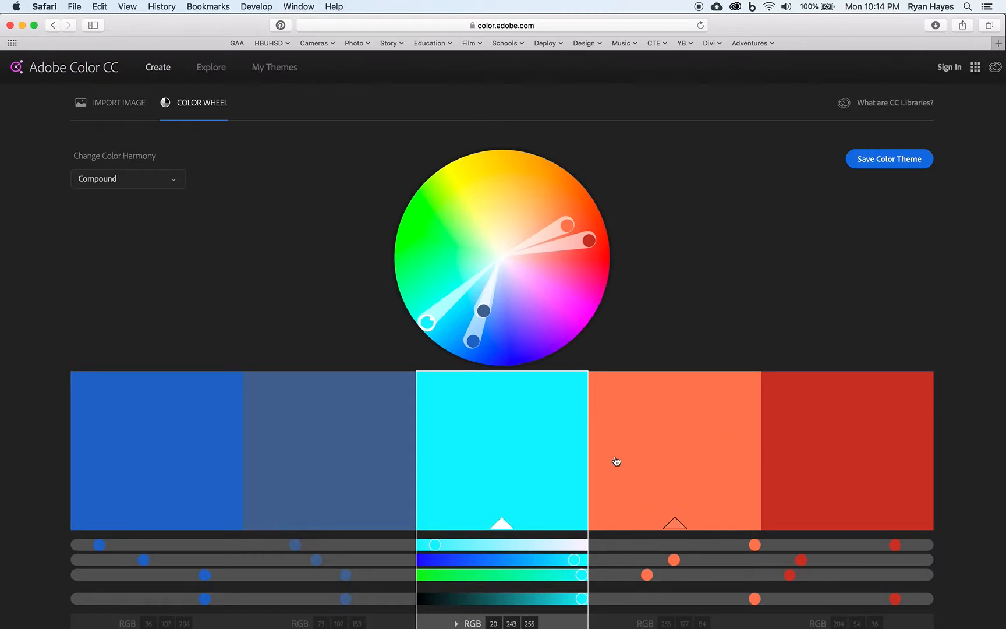
pyautogui.moveTo(436, 546); pyautogui.dragTo(467, 546)
pyautogui.moveTo(579, 562); pyautogui.dragTo(558, 599)
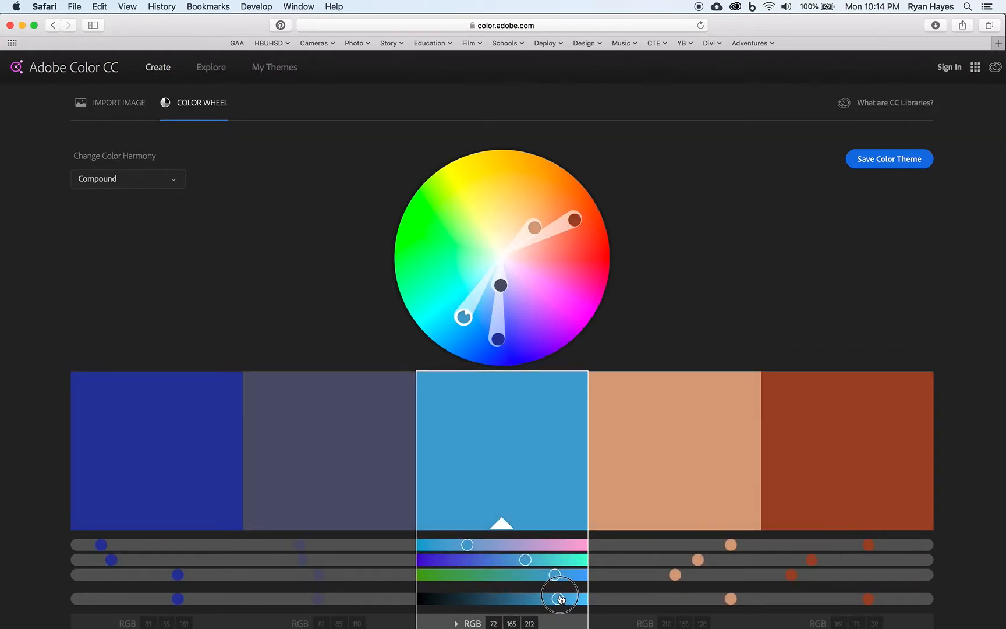
pyautogui.moveTo(471, 545); pyautogui.dragTo(459, 545)
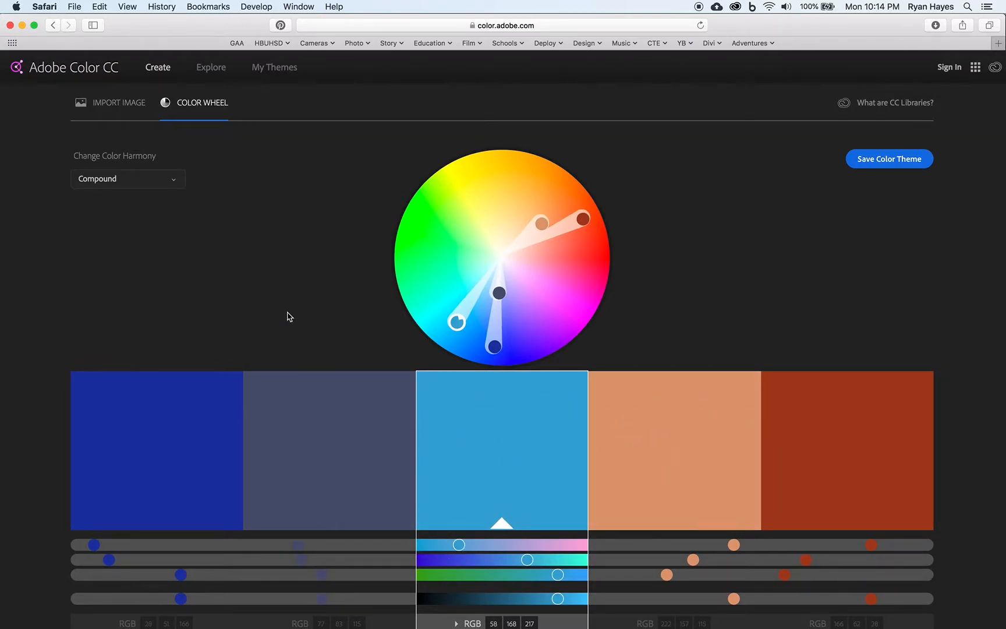
pyautogui.click(173, 179)
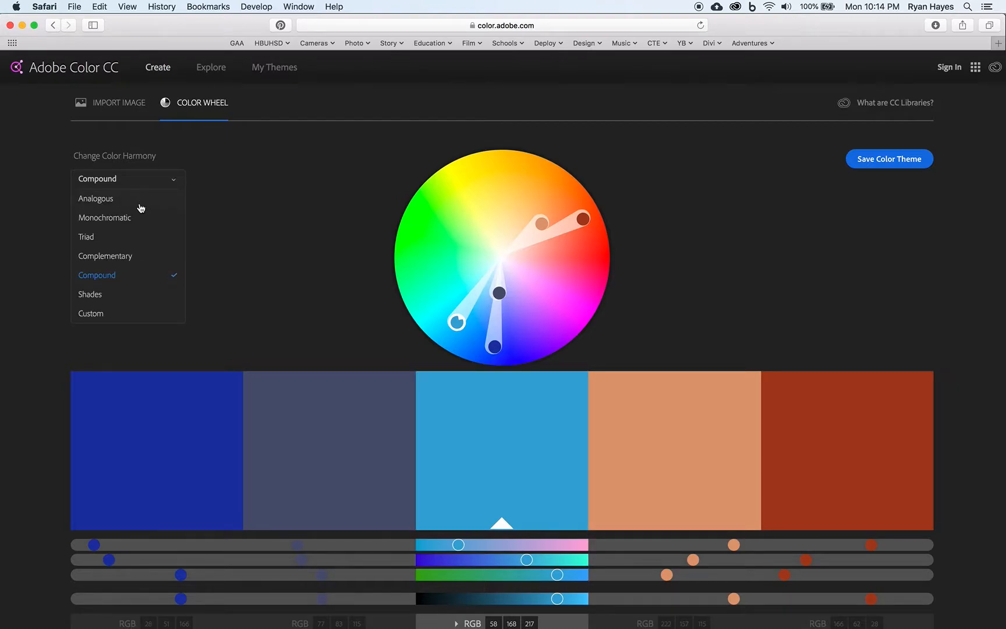
pyautogui.click(104, 201)
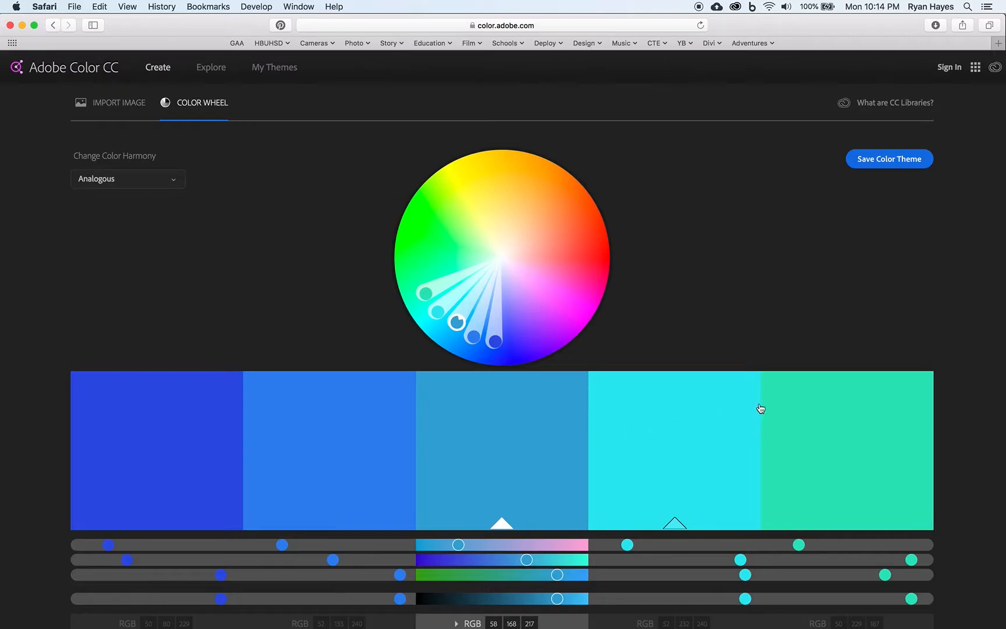
# Step: Sign in to the Adobe account, filling the password field with the saved login
pyautogui.click(948, 69)
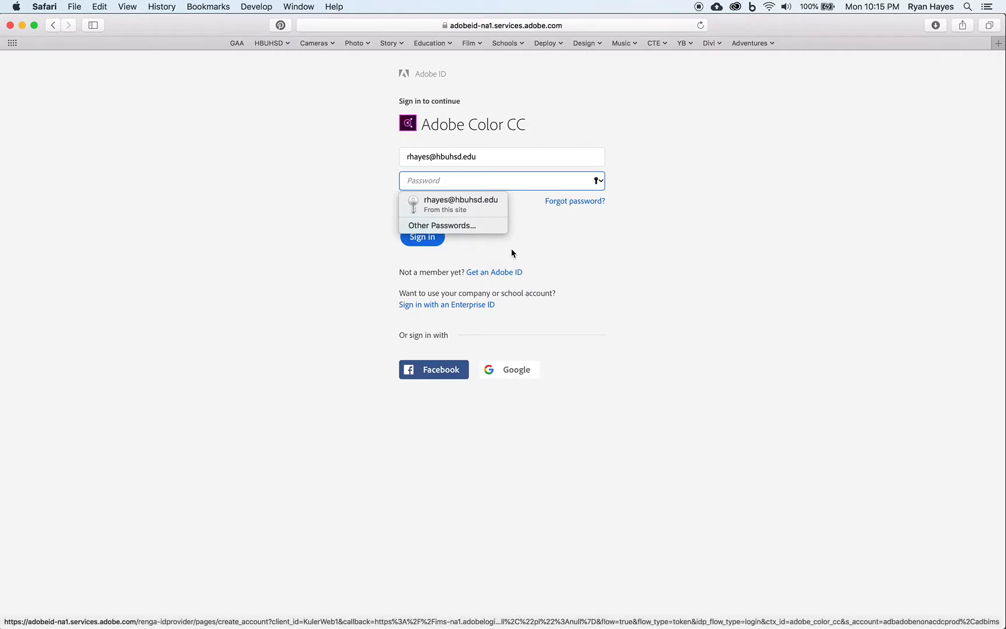
pyautogui.click(466, 206)
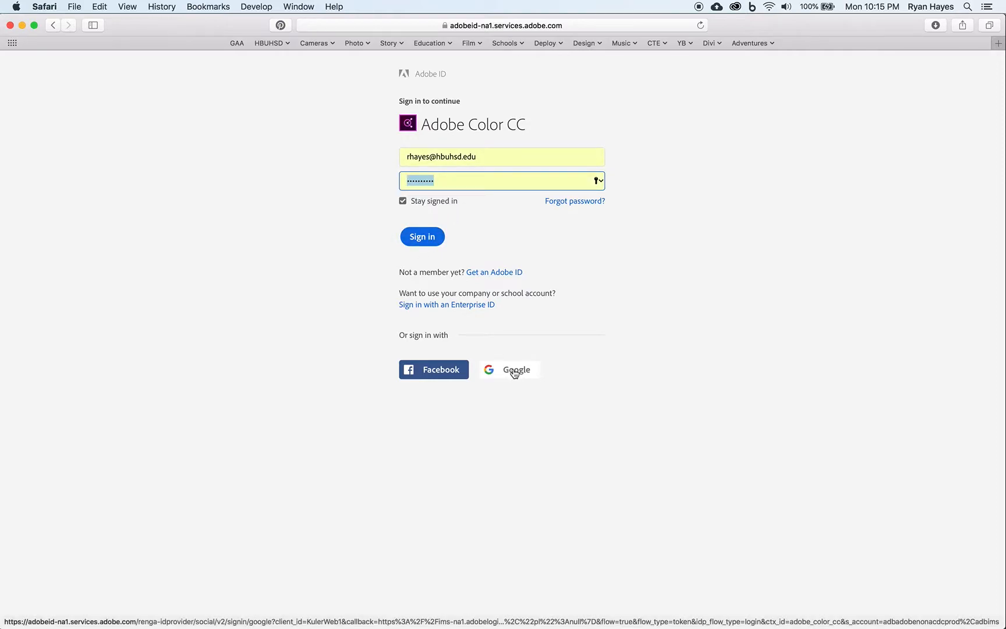
pyautogui.click(424, 242)
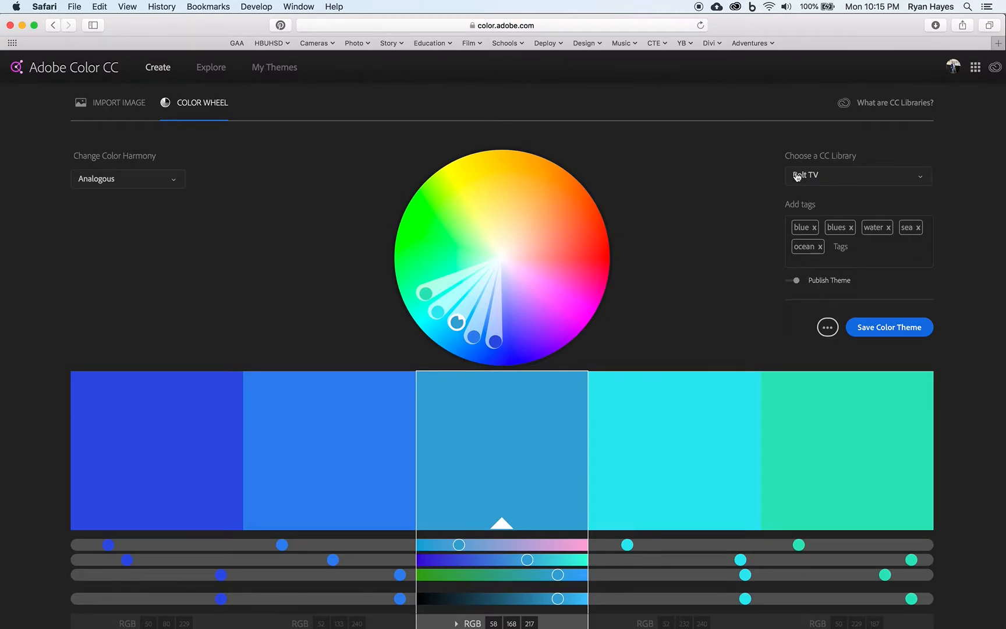
# Step: Save the blue analogous color theme to the Bolt TV library
pyautogui.click(856, 180)
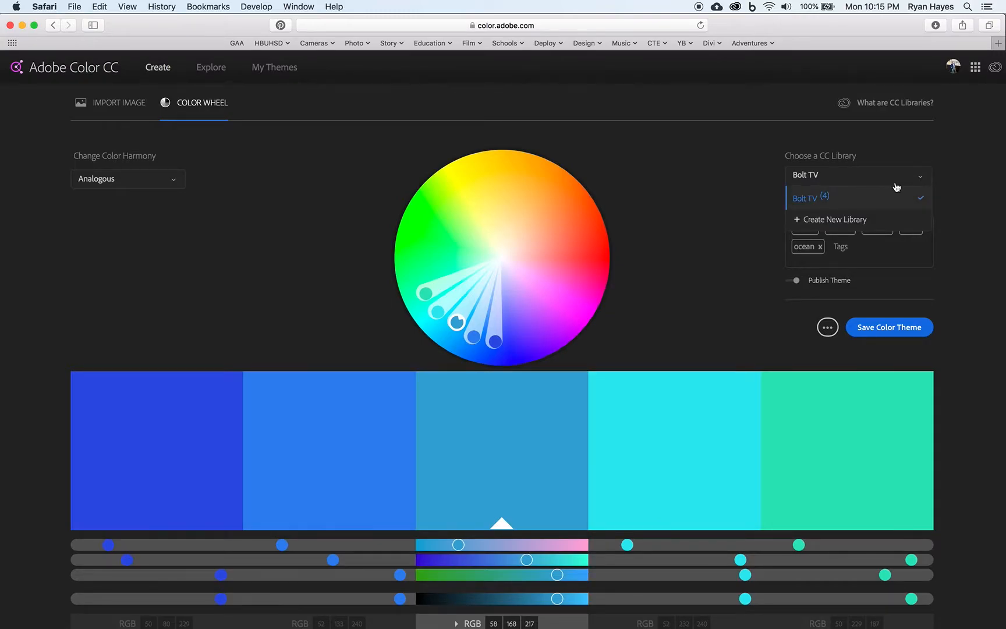
pyautogui.click(825, 201)
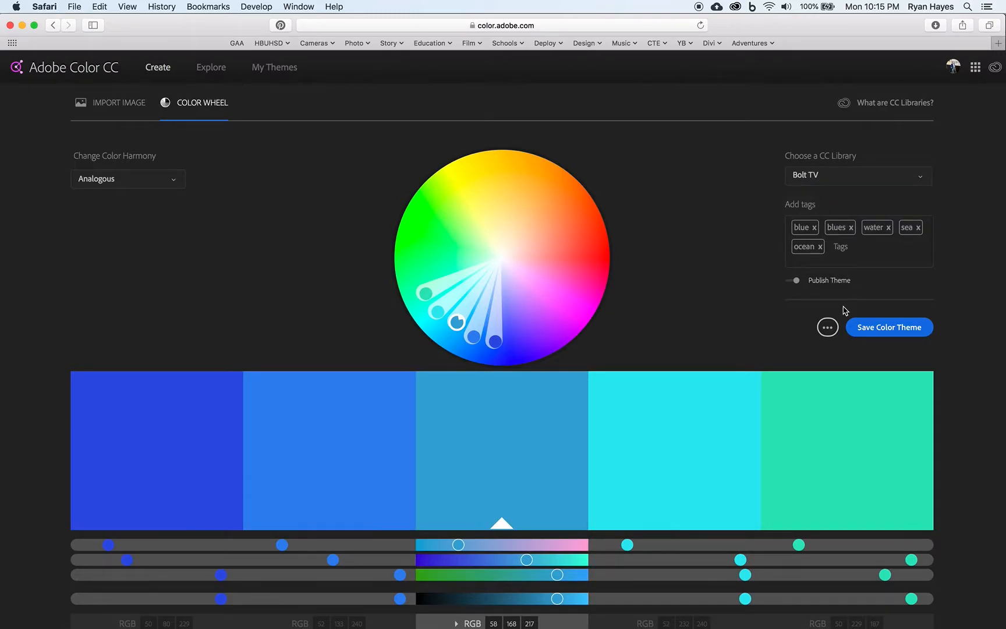
pyautogui.click(925, 181)
pyautogui.click(834, 199)
pyautogui.click(895, 329)
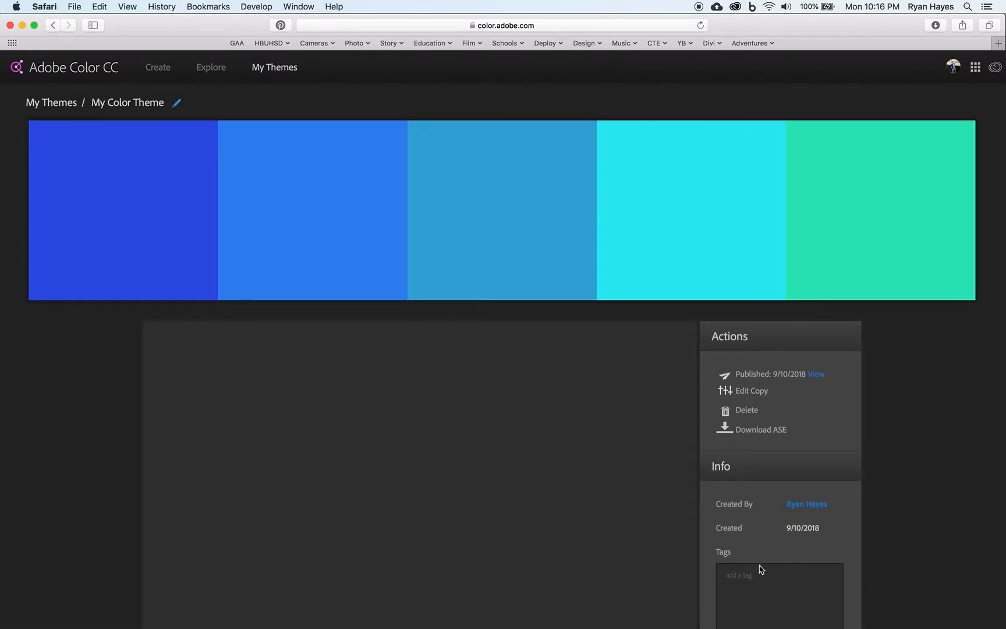
# Step: Rename the saved color theme as Gloomy Blue Sky
pyautogui.click(177, 105)
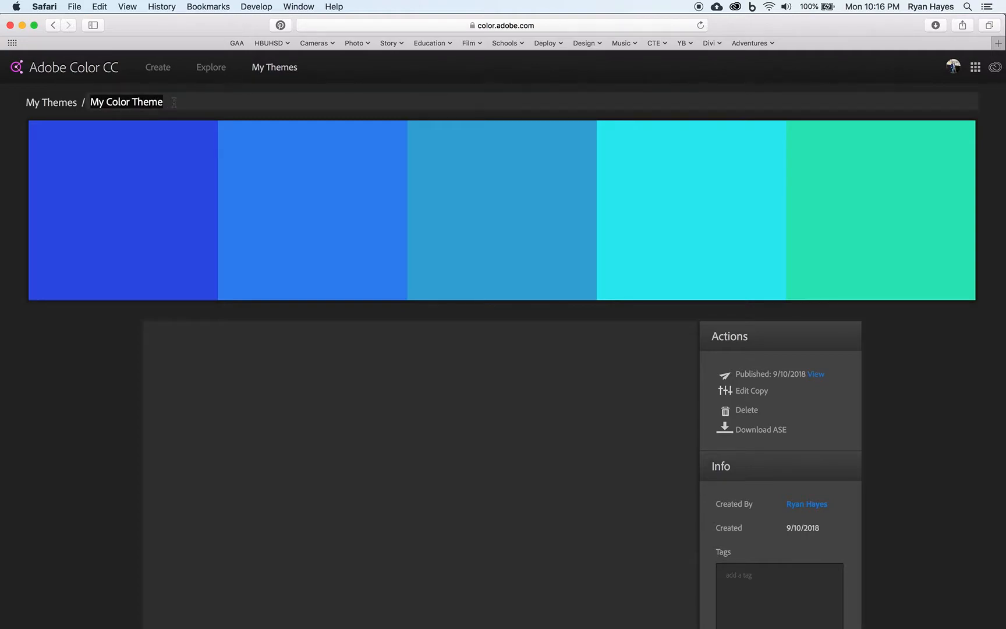
pyautogui.write('Light')
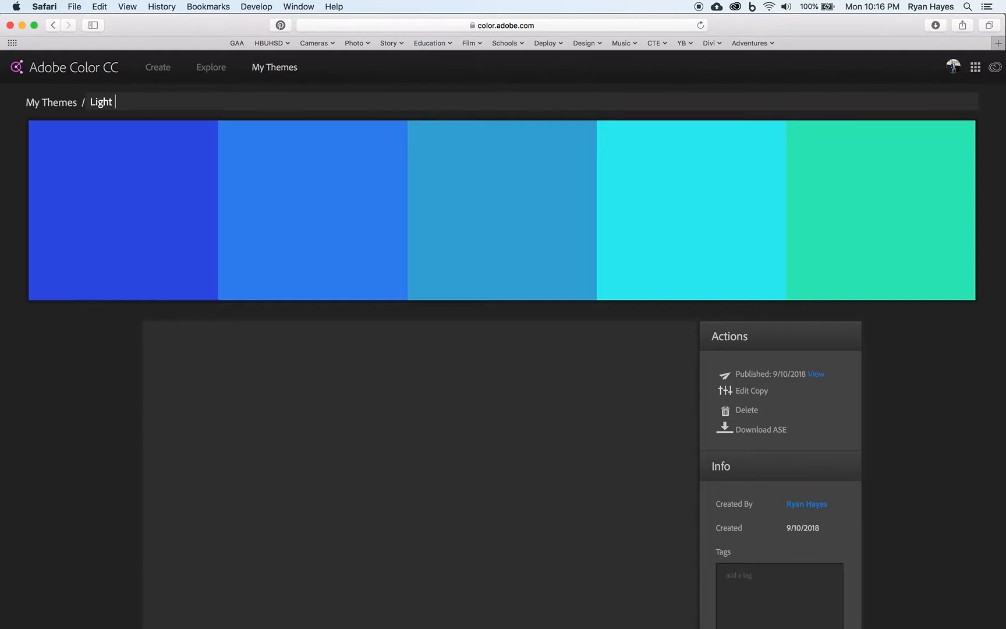
pyautogui.press('BackSpace')
pyautogui.press('BackSpace')
pyautogui.write('loomy Blue Sk')
pyautogui.press('Return')
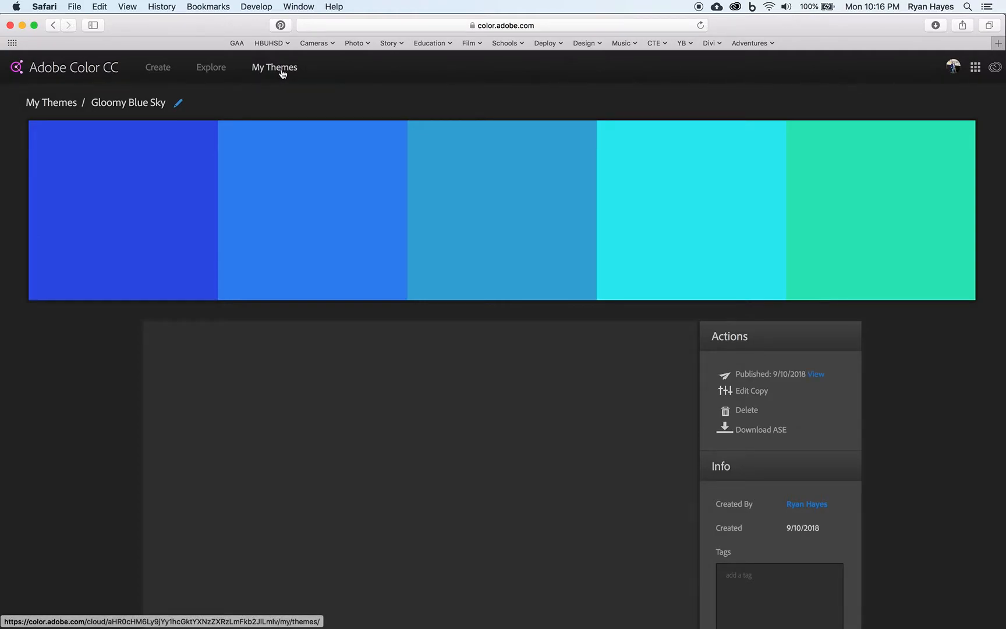
# Step: Delete the Gloomy Blue Sky theme from the Bolt TV library in My Themes
pyautogui.click(283, 72)
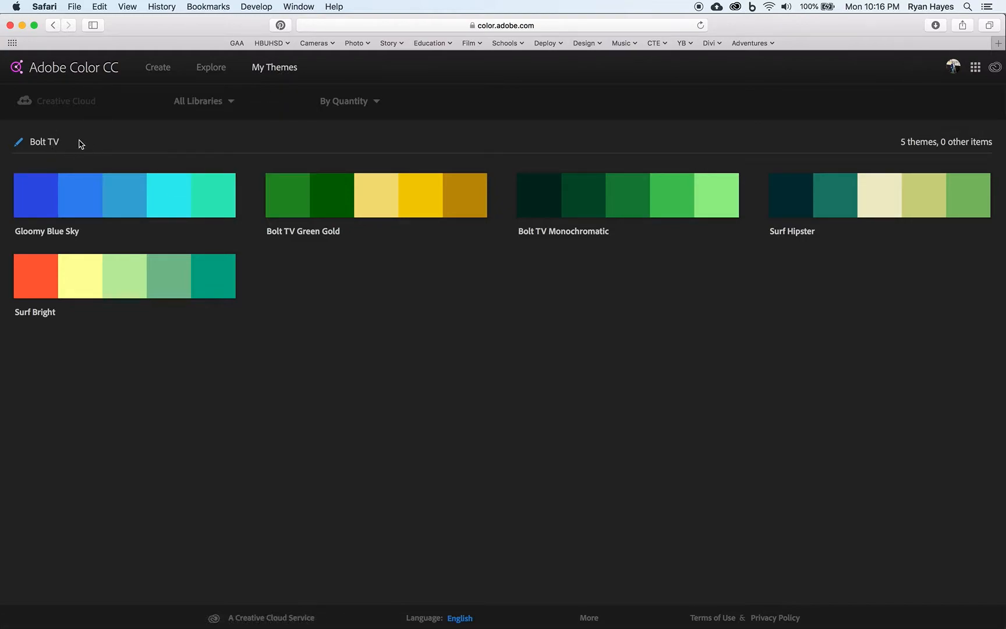
pyautogui.moveTo(80, 188)
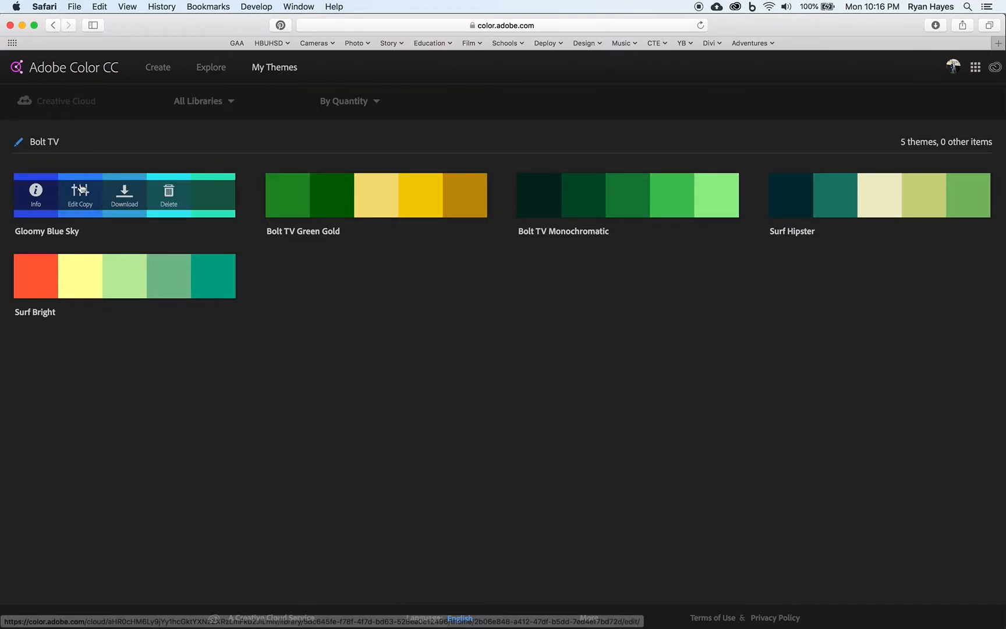
pyautogui.click(170, 202)
pyautogui.click(575, 140)
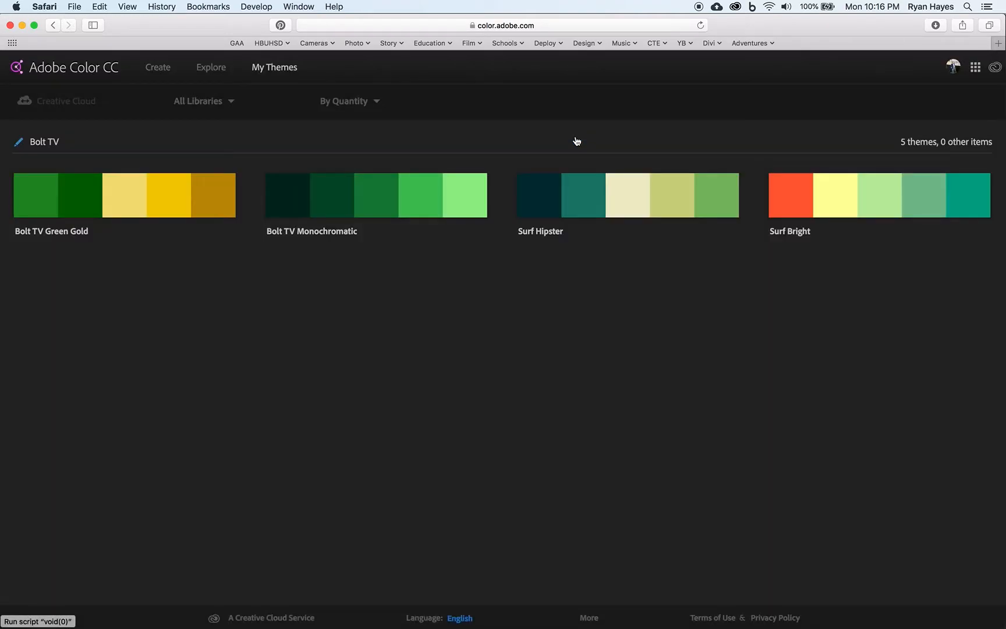
# Step: Look through the Explore gallery of published themes and its filter options, then return to the theme creation page
pyautogui.moveTo(76, 236)
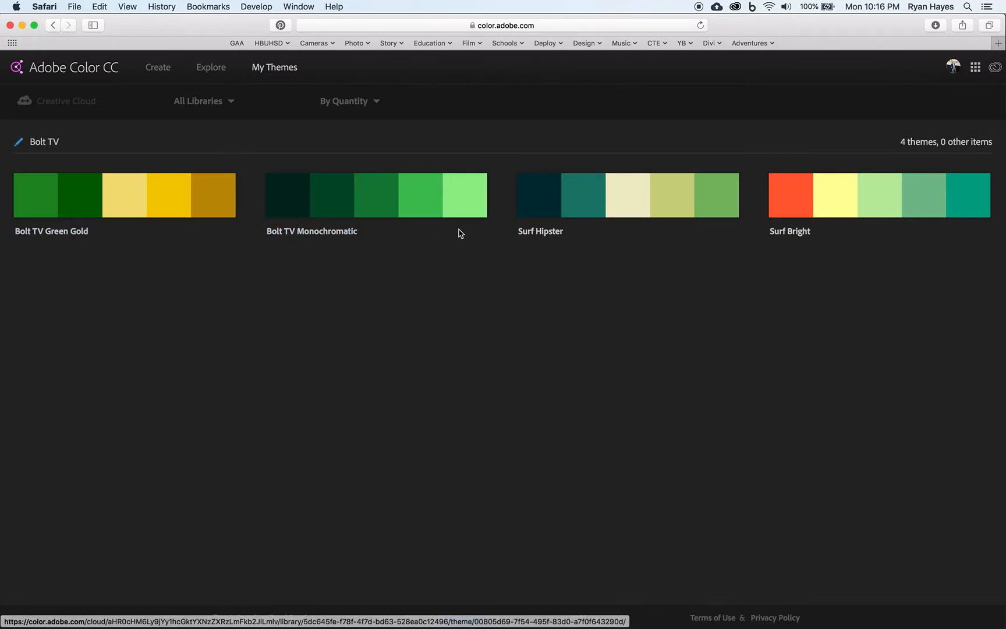
pyautogui.moveTo(629, 217)
pyautogui.click(286, 100)
pyautogui.click(211, 69)
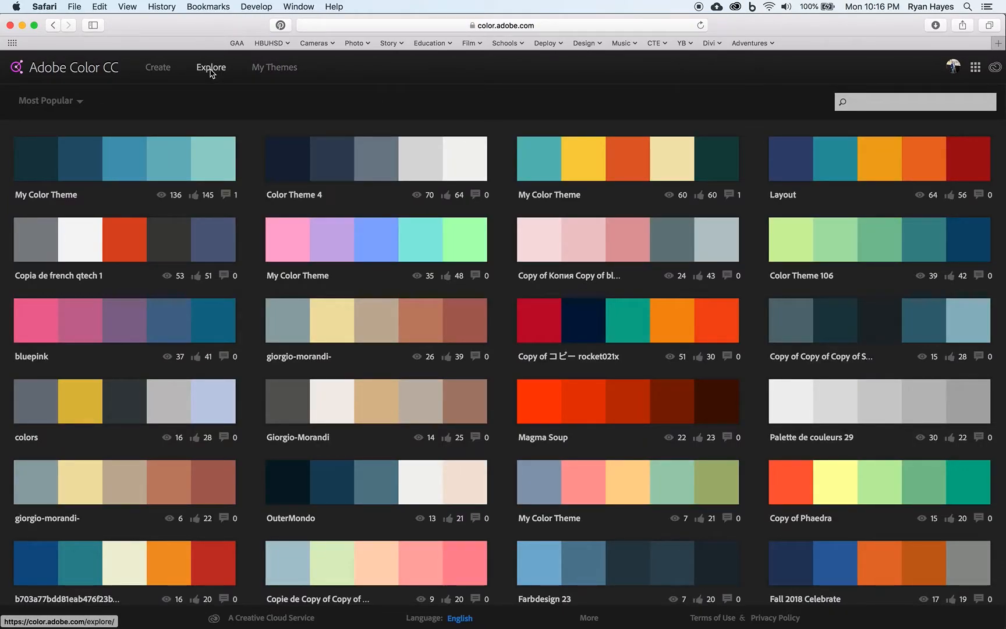
pyautogui.click(74, 102)
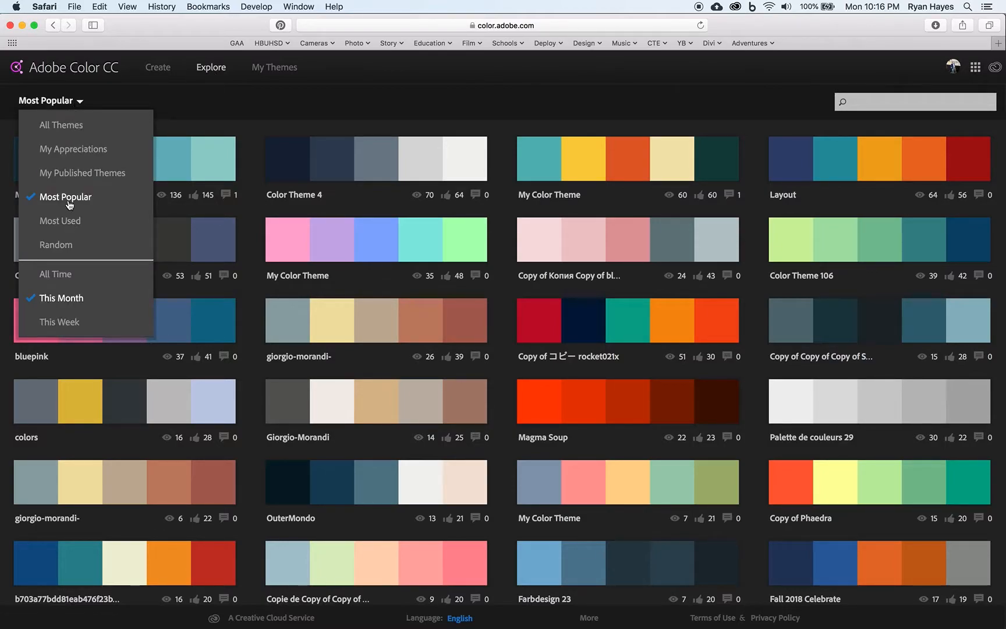
pyautogui.click(157, 67)
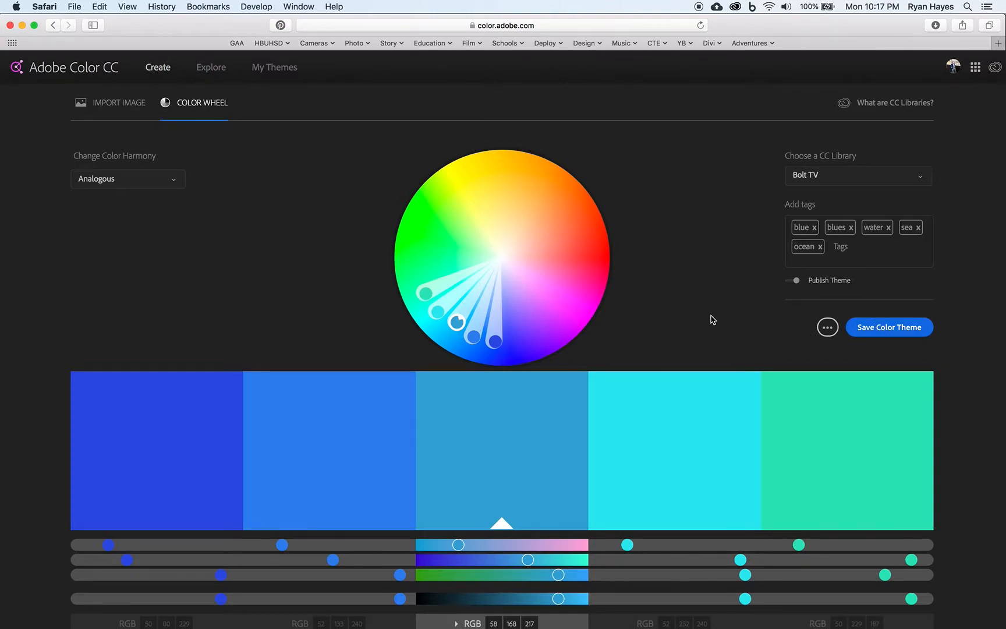
# Step: Switch to Illustrator with the ShapeTools.ai robot drawing and display the Adobe Color Themes
pyautogui.press('super+Tab')
pyautogui.press('super+Tab')
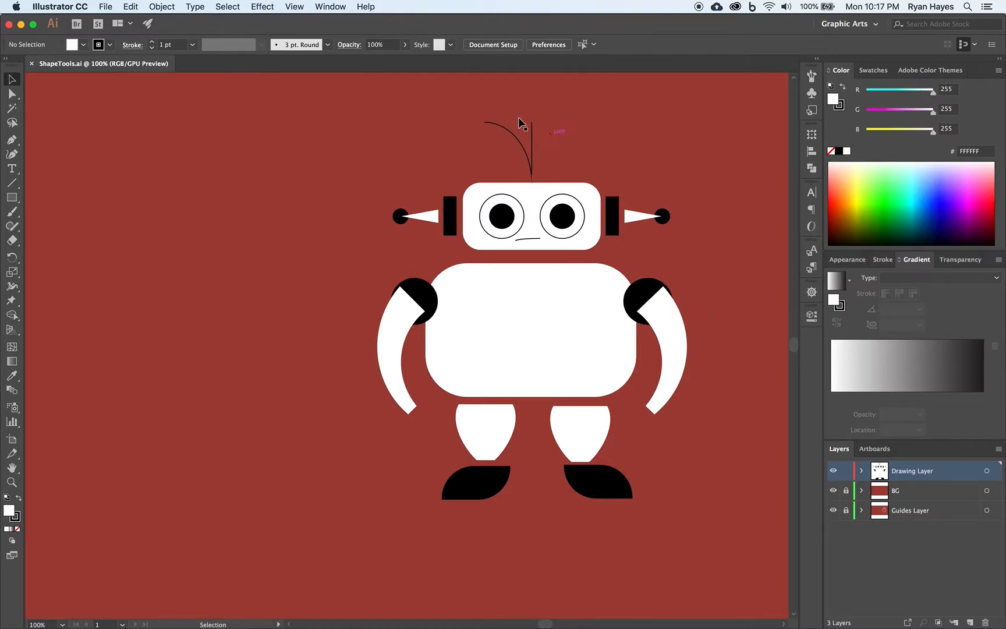
pyautogui.click(359, 8)
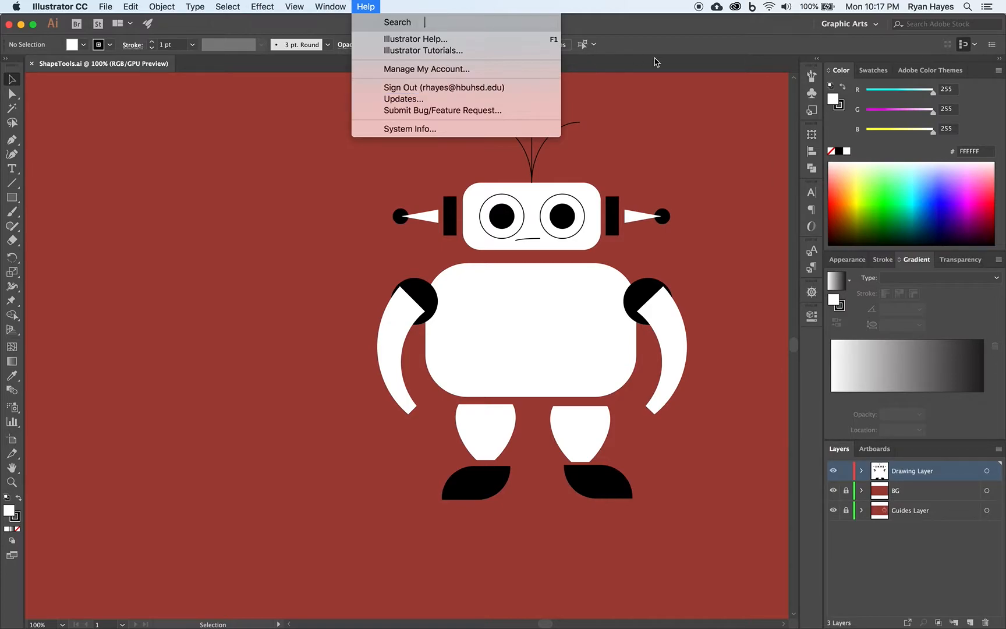
pyautogui.click(924, 69)
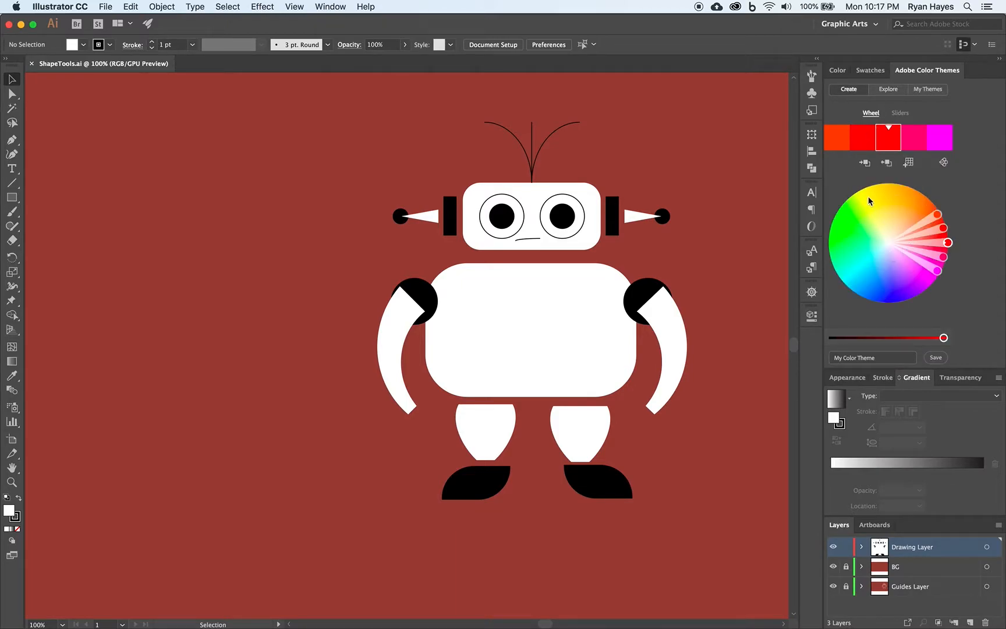
# Step: Look through the saved Bolt TV themes and the popular published themes, then return to the color wheel for creating themes
pyautogui.click(927, 93)
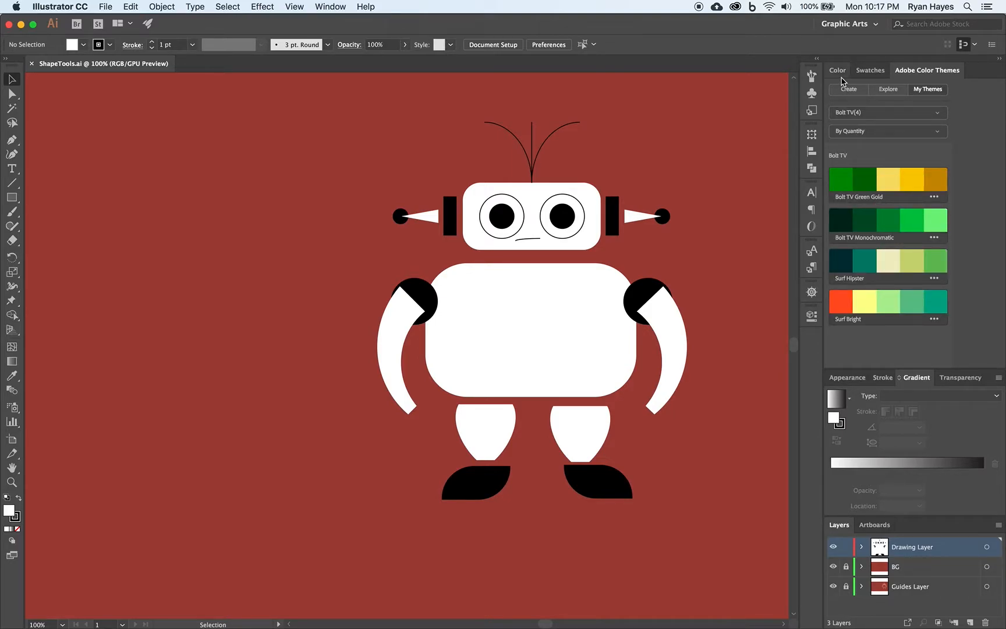
pyautogui.click(883, 92)
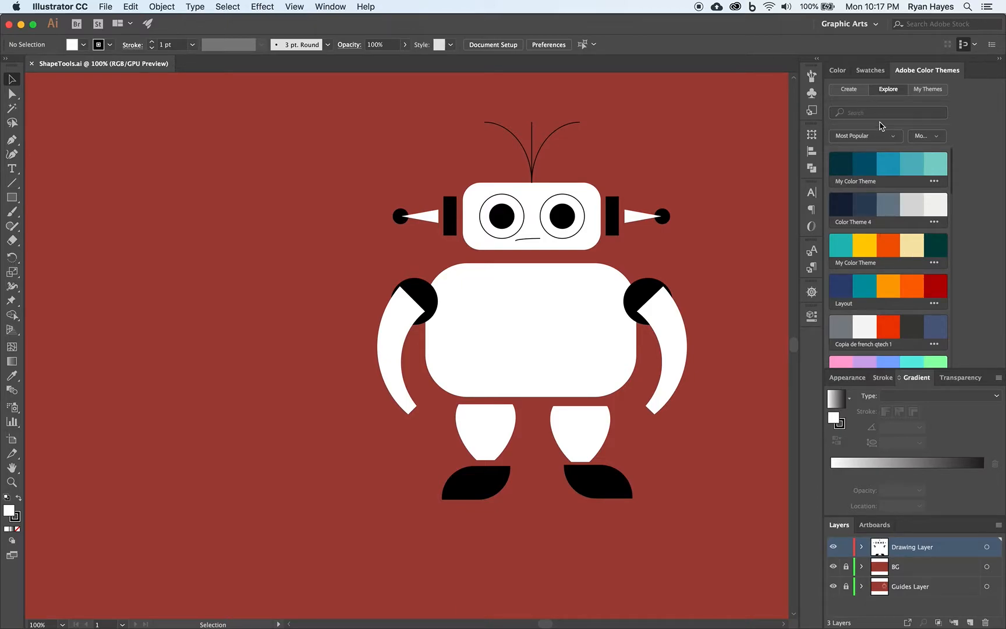
pyautogui.click(849, 91)
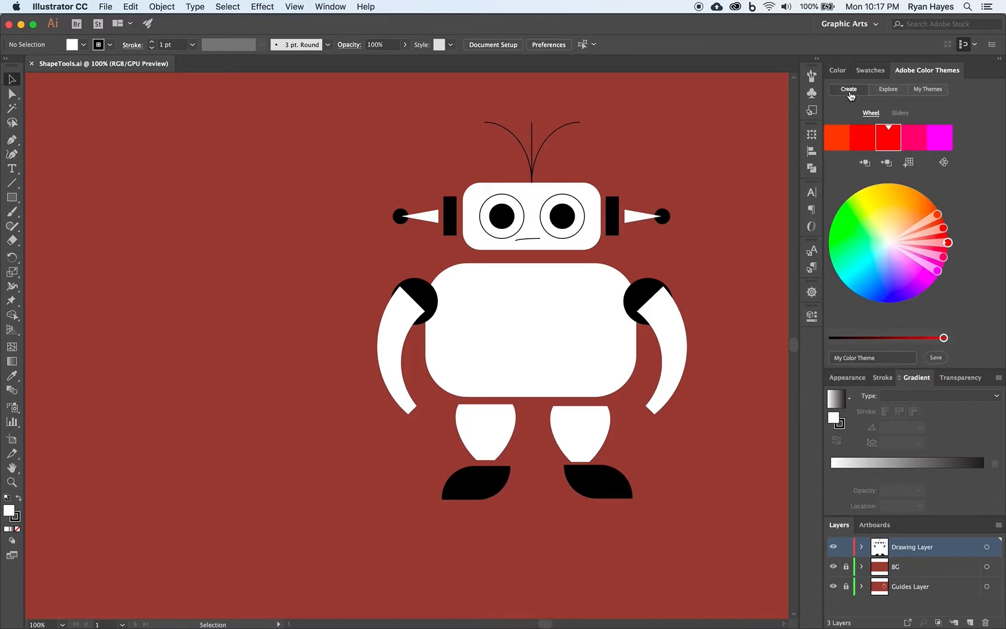
# Step: Shift the theme's base color to bright green on the wheel, make it the active fill color and check its RGB values
pyautogui.moveTo(948, 242)
pyautogui.mouseDown()
pyautogui.moveTo(953, 264)
pyautogui.moveTo(923, 291)
pyautogui.moveTo(871, 288)
pyautogui.moveTo(844, 250)
pyautogui.moveTo(886, 209)
pyautogui.moveTo(863, 205)
pyautogui.moveTo(833, 238)
pyautogui.mouseUp()
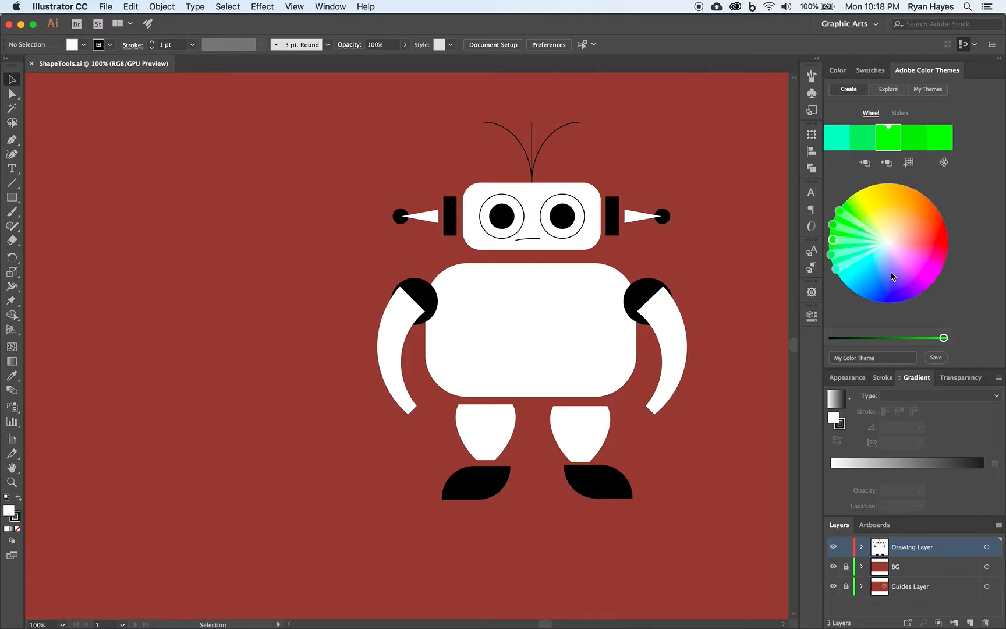
pyautogui.click(864, 164)
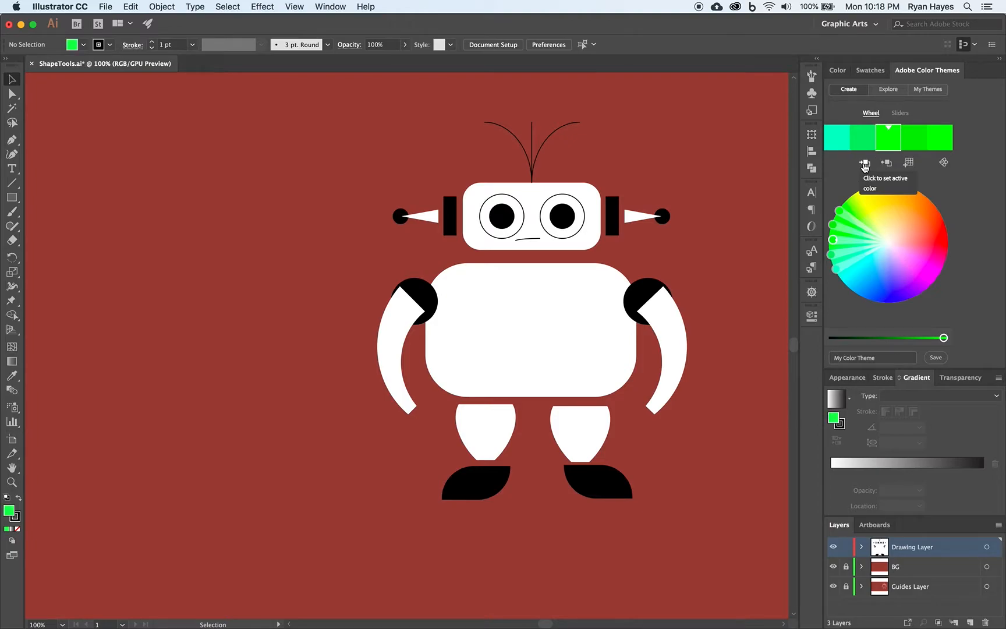
pyautogui.click(837, 70)
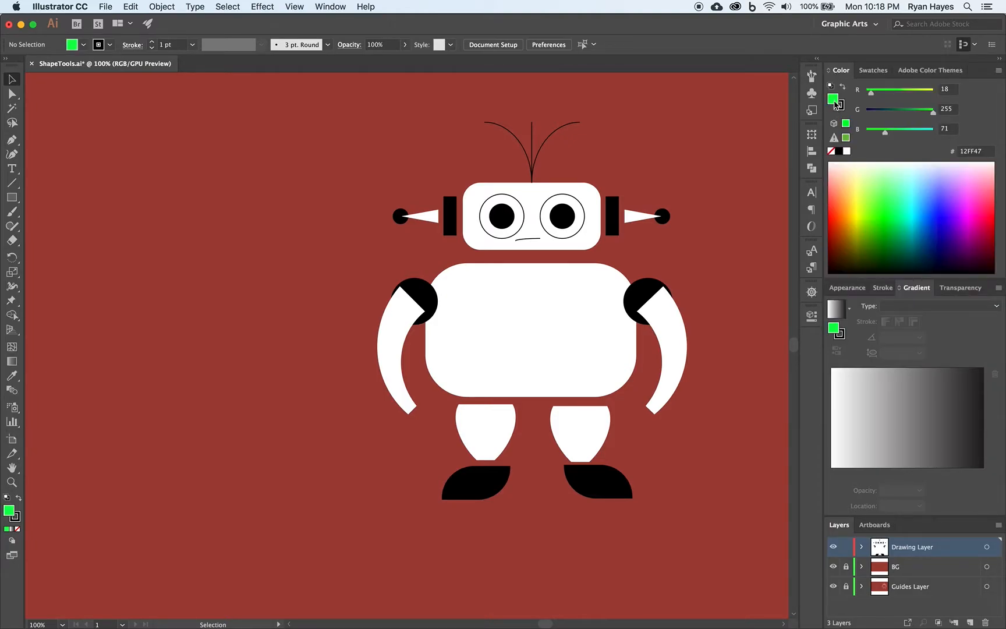
# Step: Add the green analogous theme to the document's swatches and check the swatch list for the new color group
pyautogui.click(929, 70)
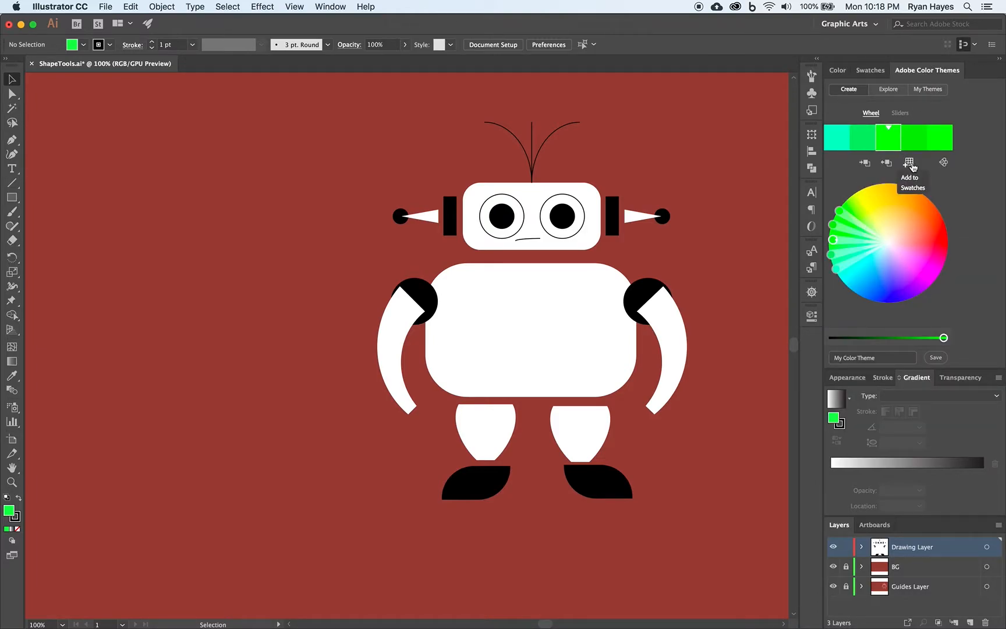
pyautogui.click(870, 69)
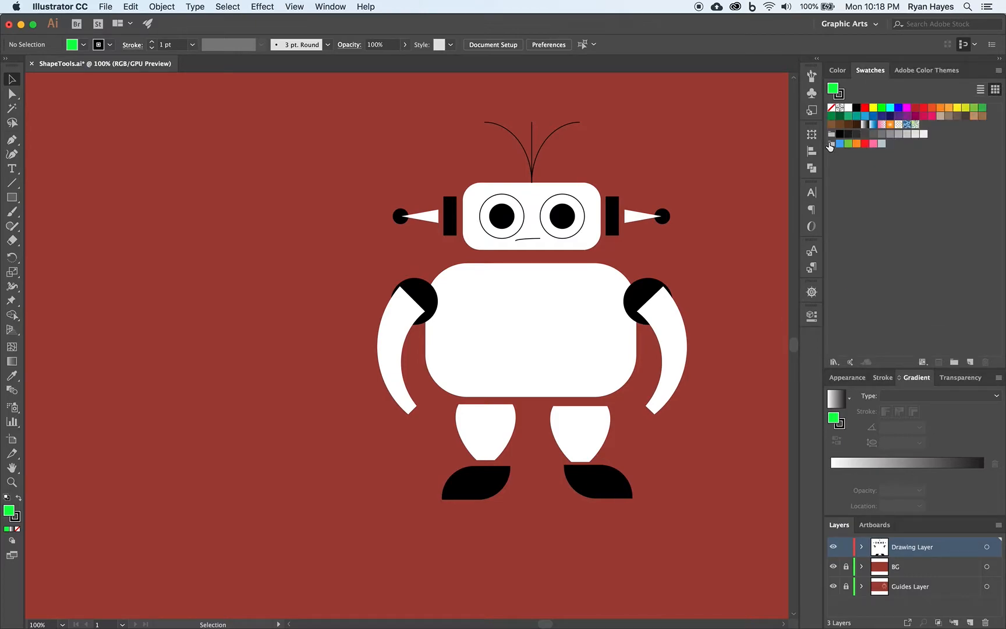
pyautogui.click(910, 71)
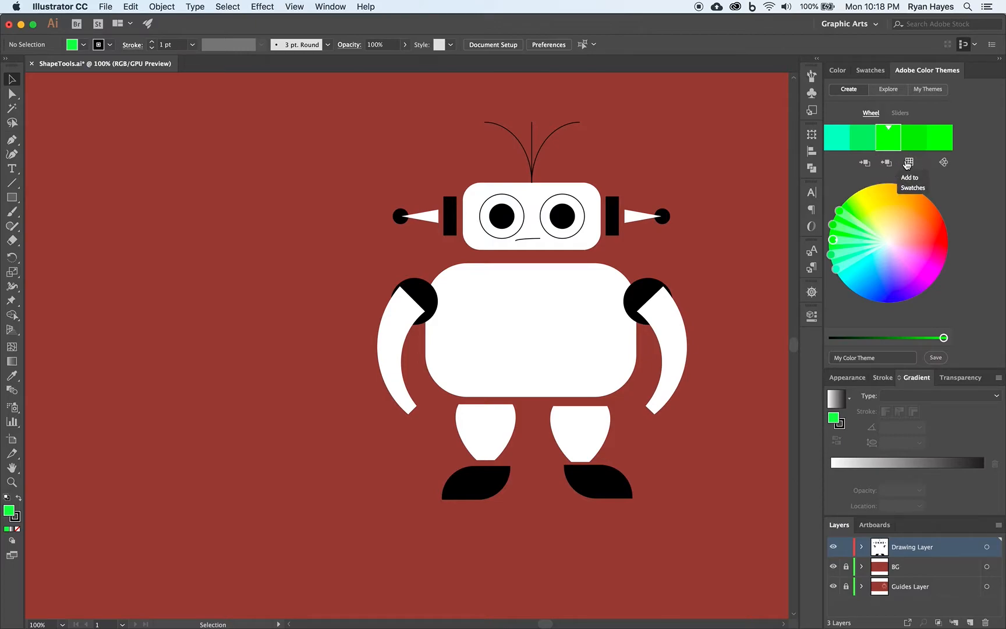
pyautogui.click(858, 72)
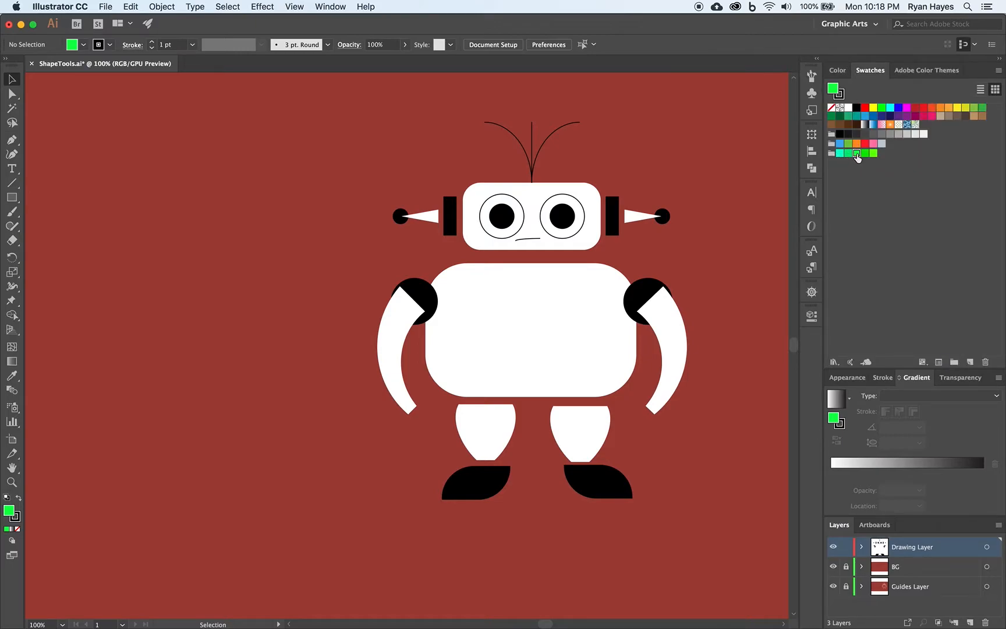
# Step: Apply the Compound color rule to the green theme and add the resulting colors to the swatches as another group
pyautogui.click(926, 70)
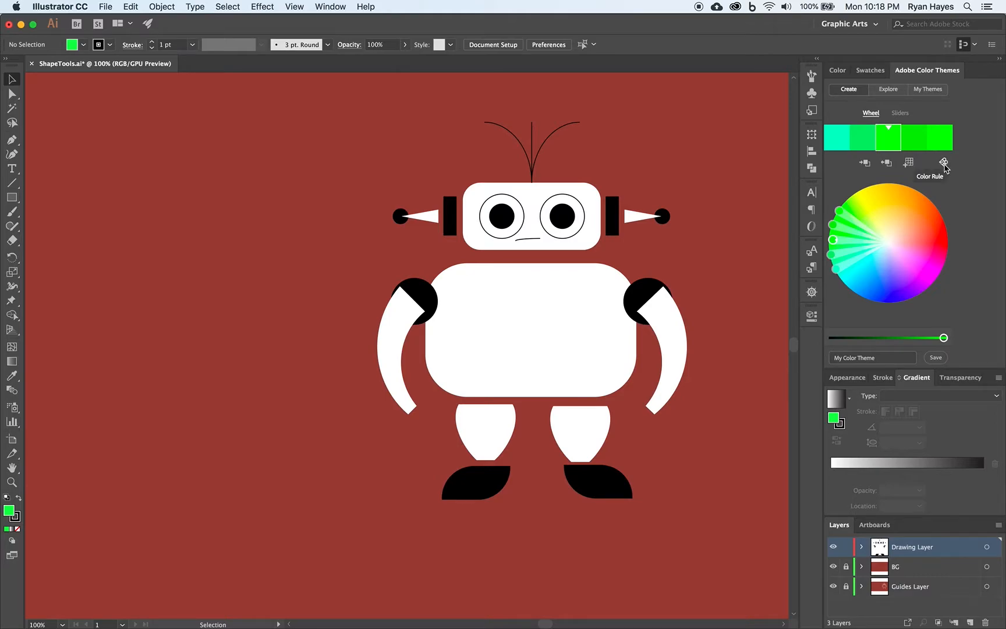
pyautogui.click(944, 163)
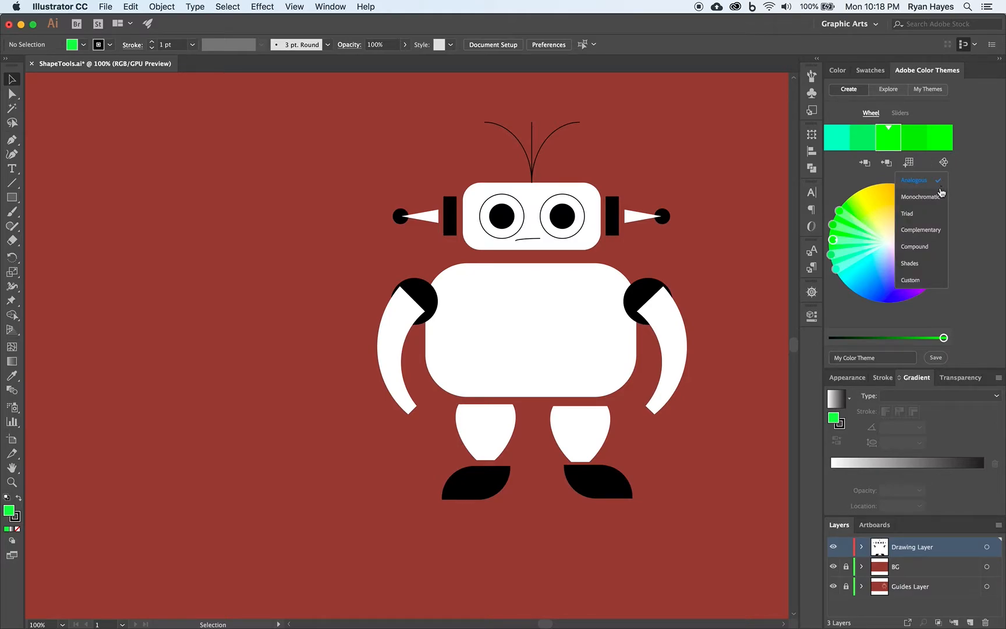
pyautogui.click(916, 243)
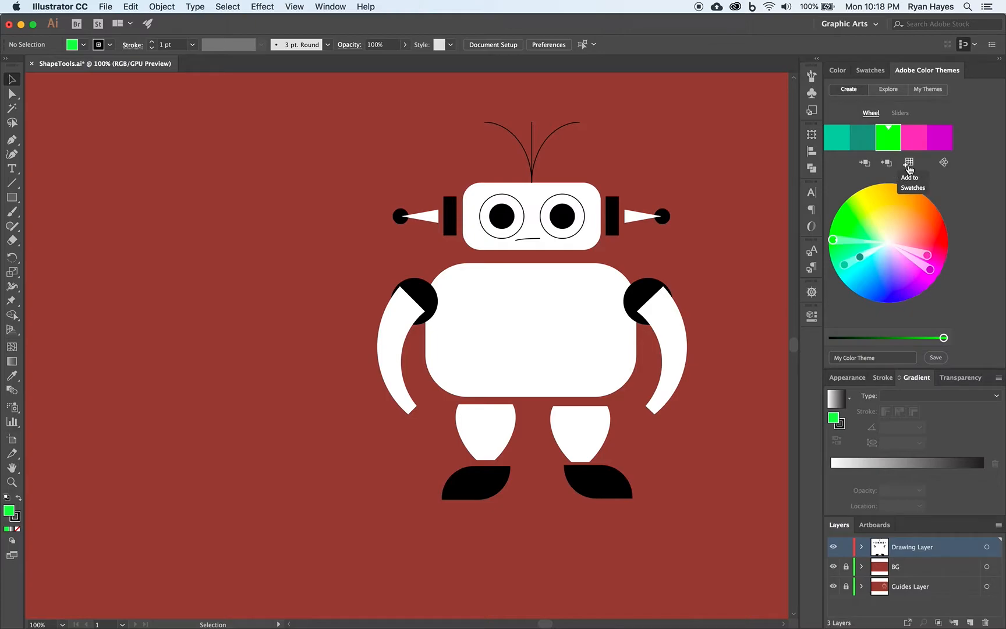
pyautogui.click(869, 73)
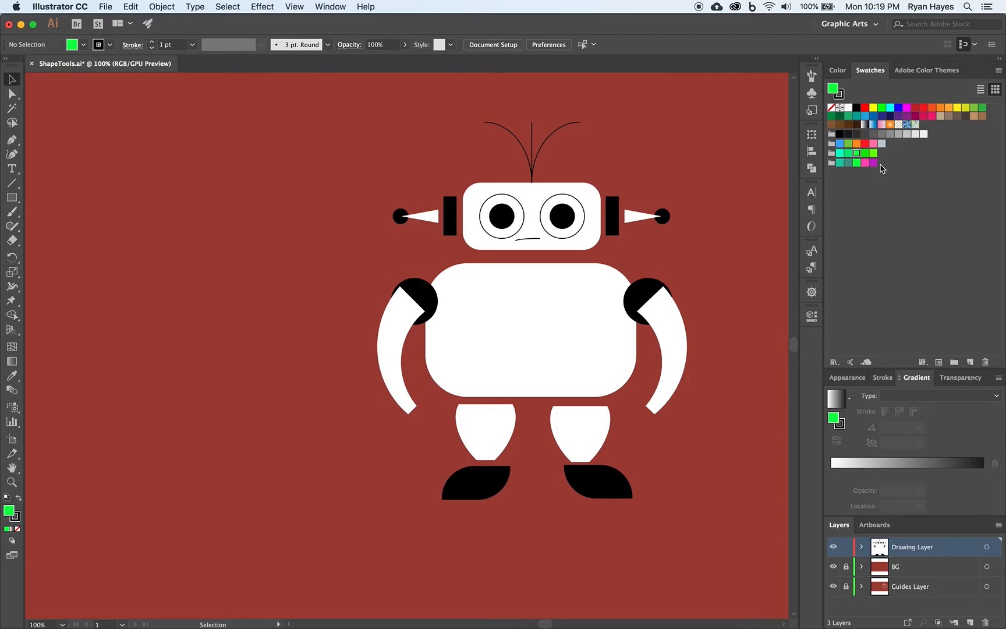
pyautogui.click(924, 70)
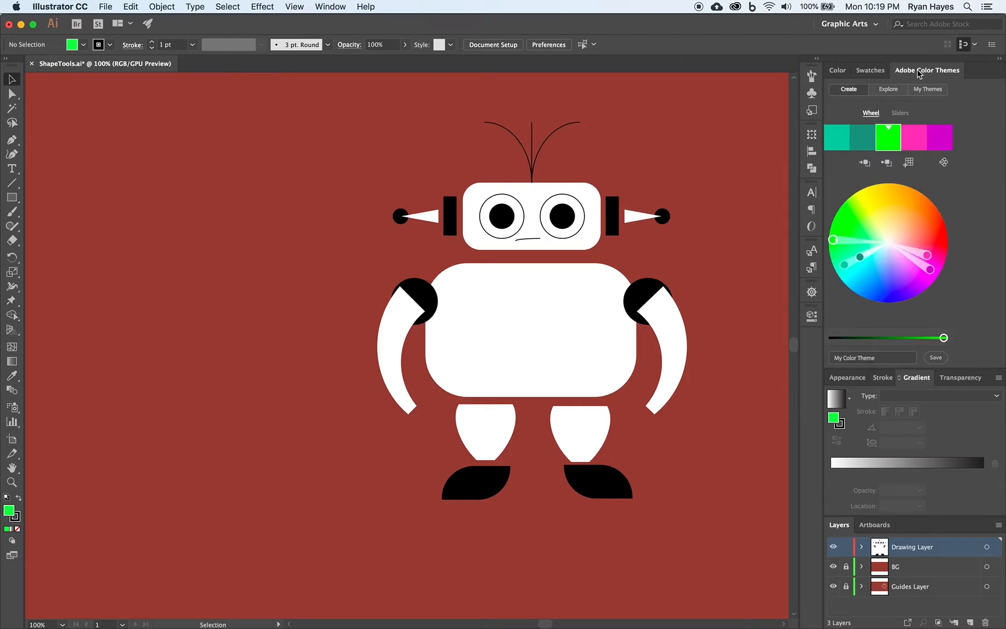